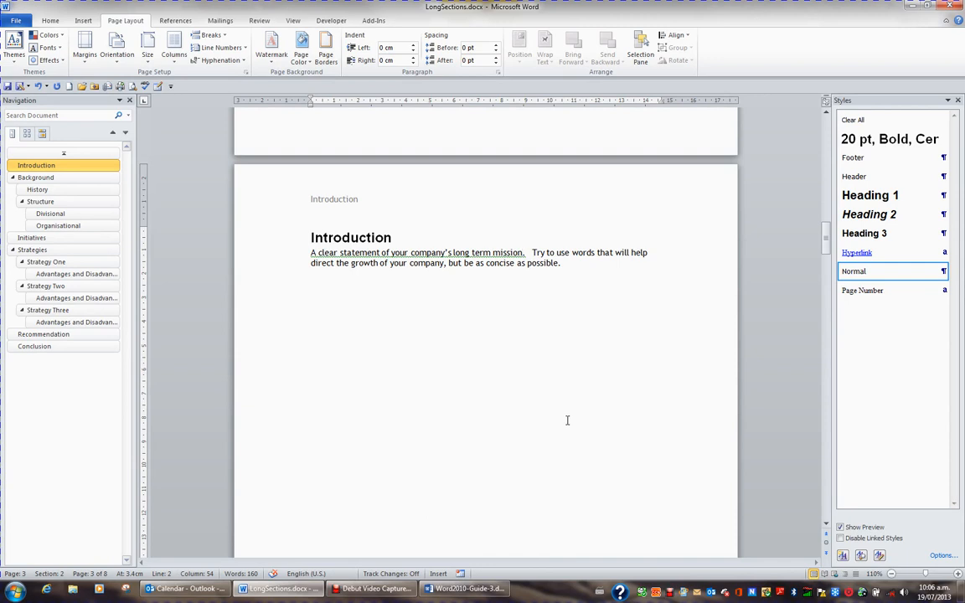
- Insert a footnote after "mission" in the Introduction paragraph reading "Devised May 2005" and return to its reference in the body text
left_click(521, 252)
left_click(180, 21)
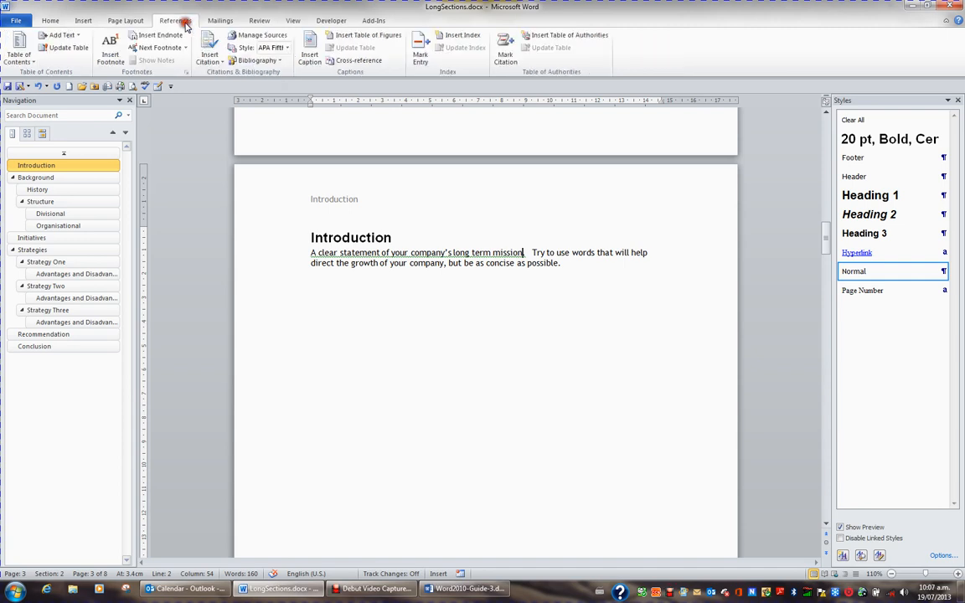
left_click(109, 61)
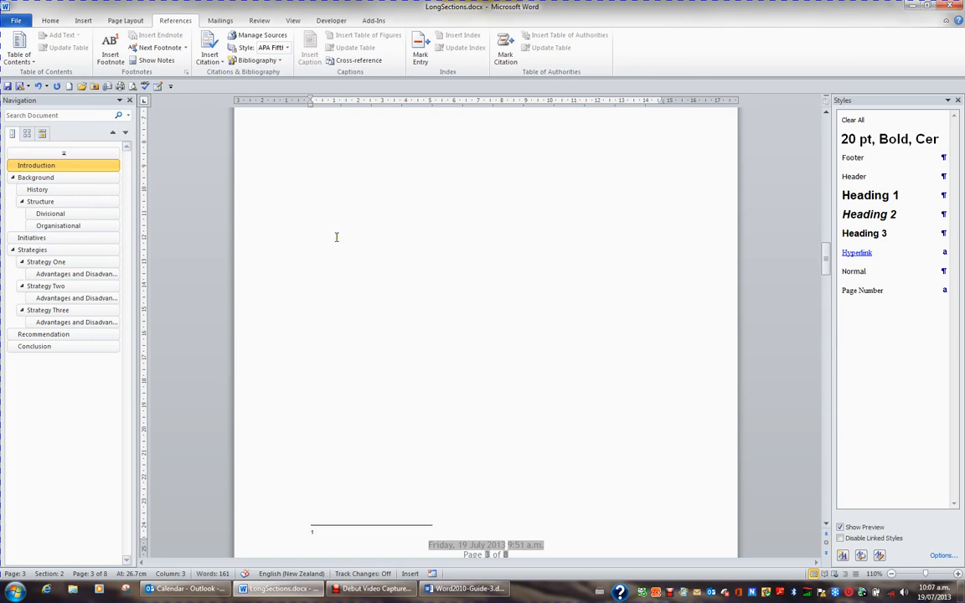
type("Devised")
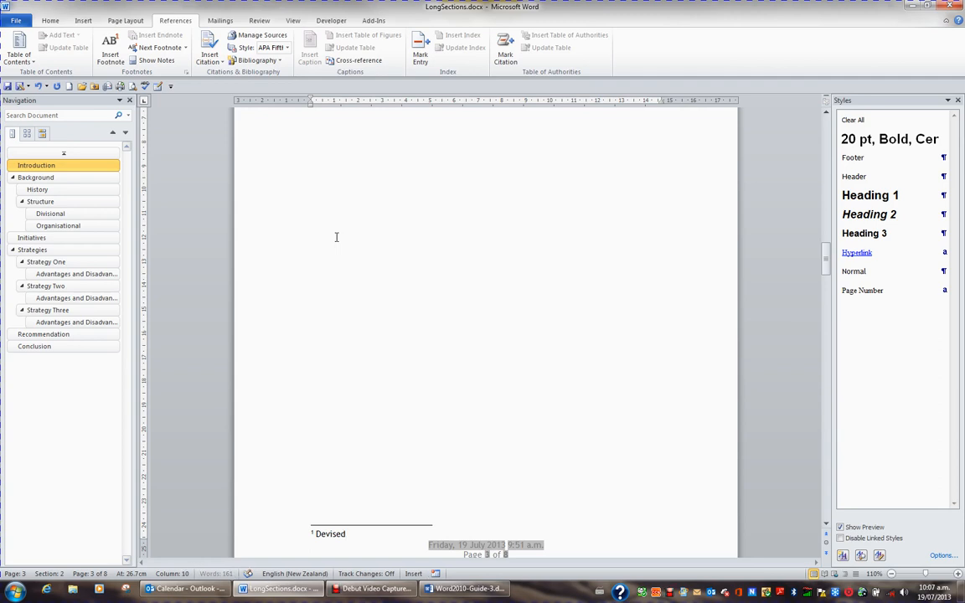
type(" May 2005")
key("shift+F5")
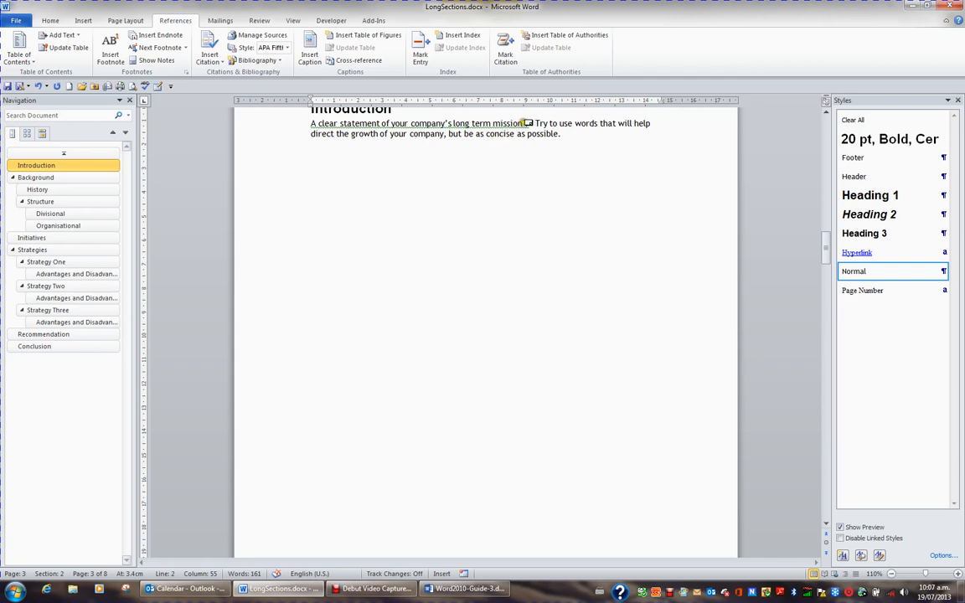
mouse_move(528, 123)
- Add a footnote after "possible" in the Introduction reading "Human Resource Assistance", then return to its reference and preview the note
left_click(561, 135)
left_click(110, 53)
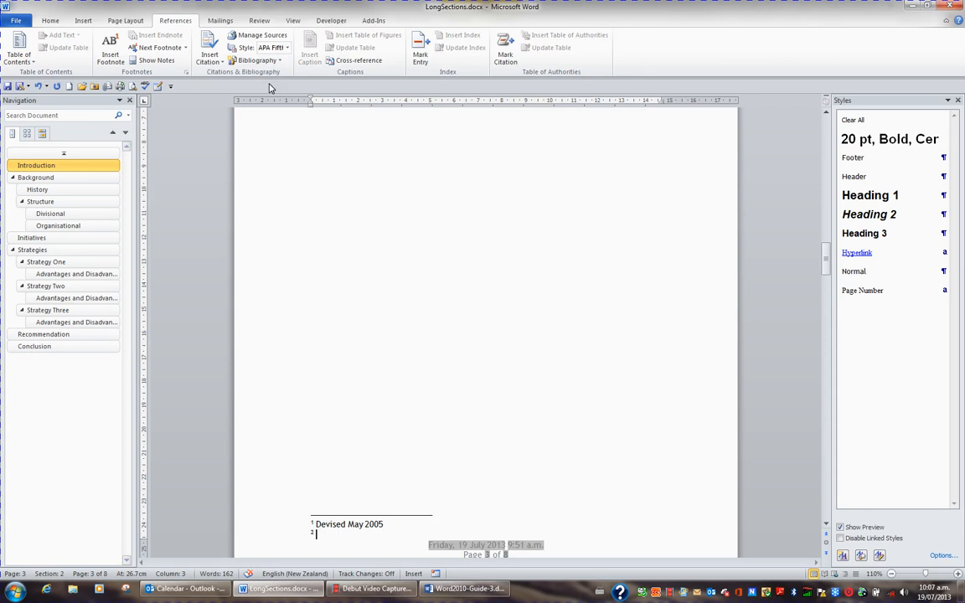
type("Human Resource Assist")
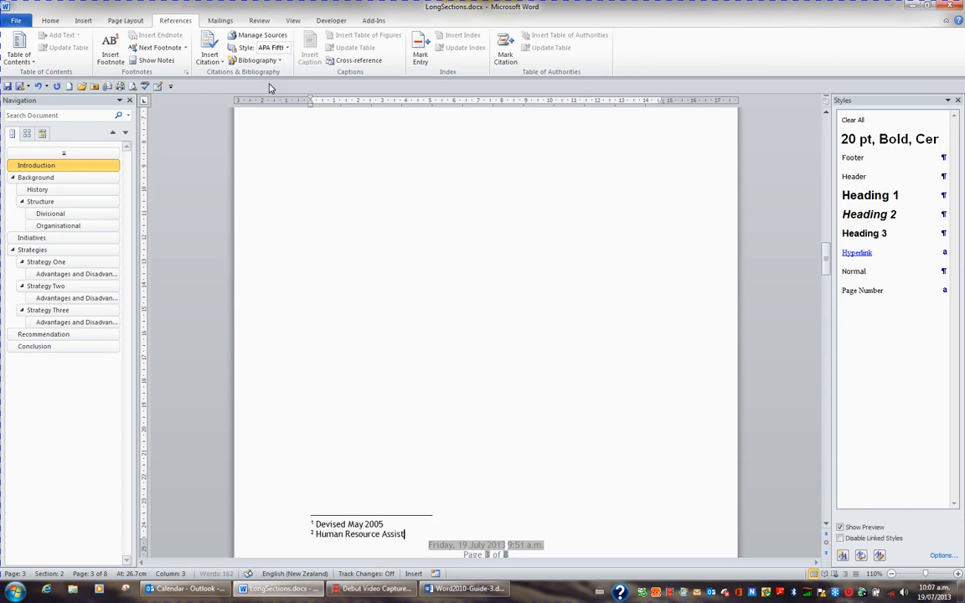
type("ance")
key("shift+F5")
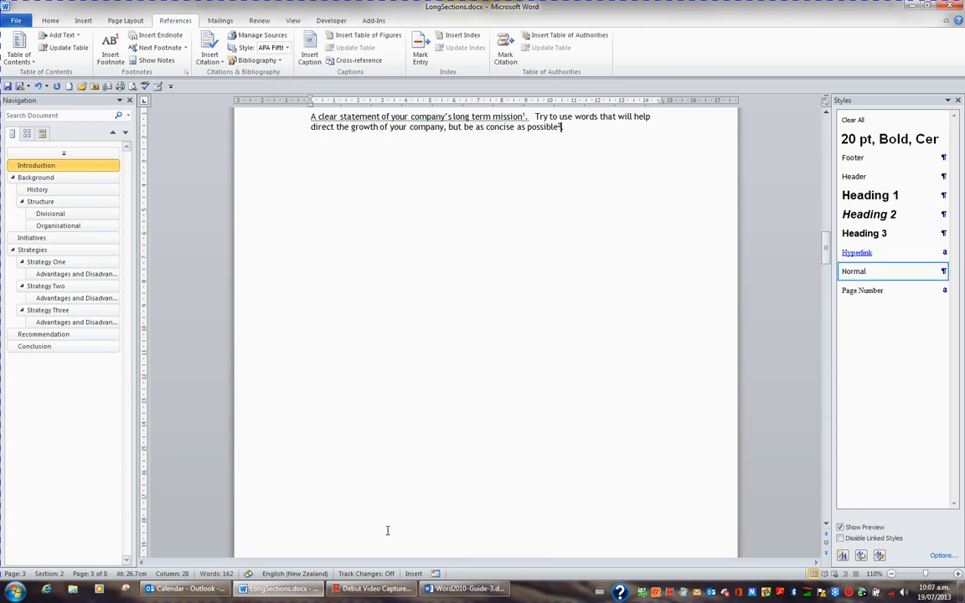
scroll(529, 280, "up", 2)
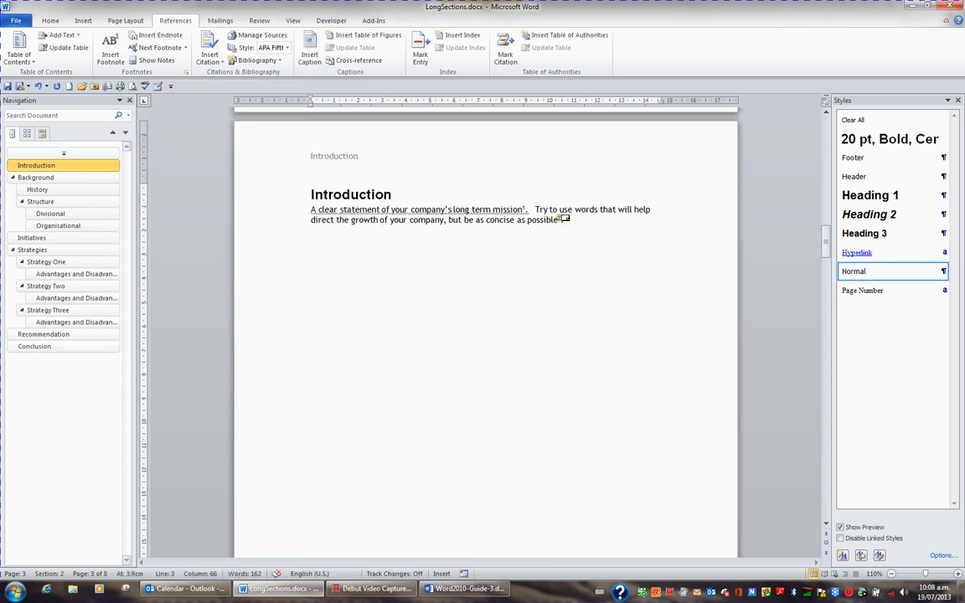
mouse_move(565, 219)
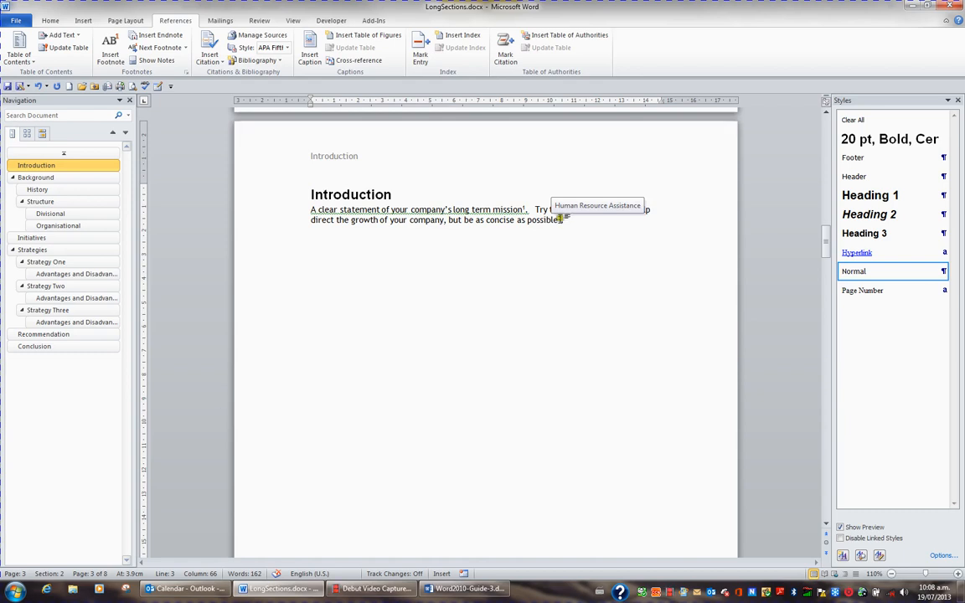
- Insert an endnote after "name" in the Background paragraph reading "On HR Database", then return to its reference and preview the note
scroll(553, 287, "down", 3)
scroll(553, 287, "down", 5)
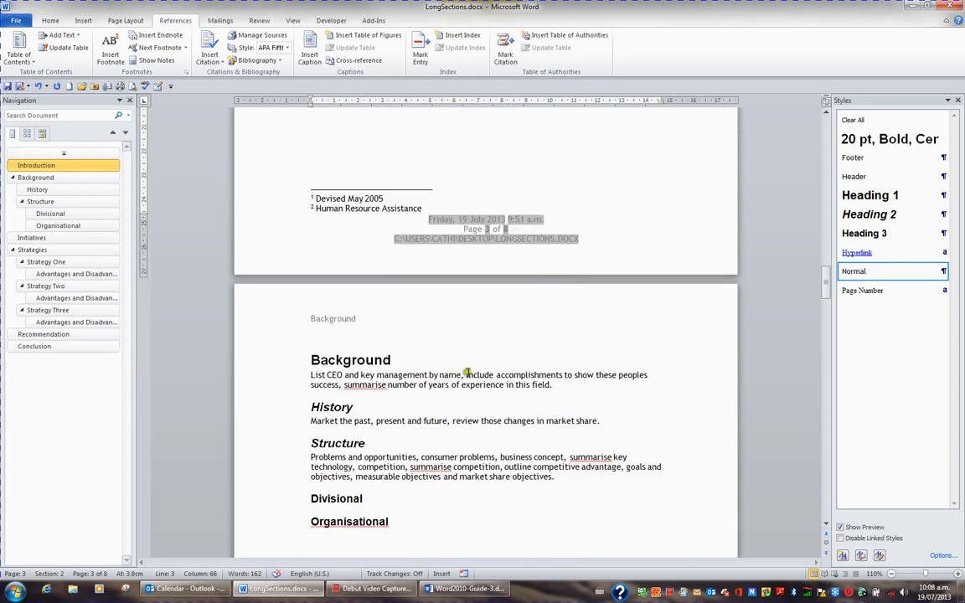
left_click(461, 377)
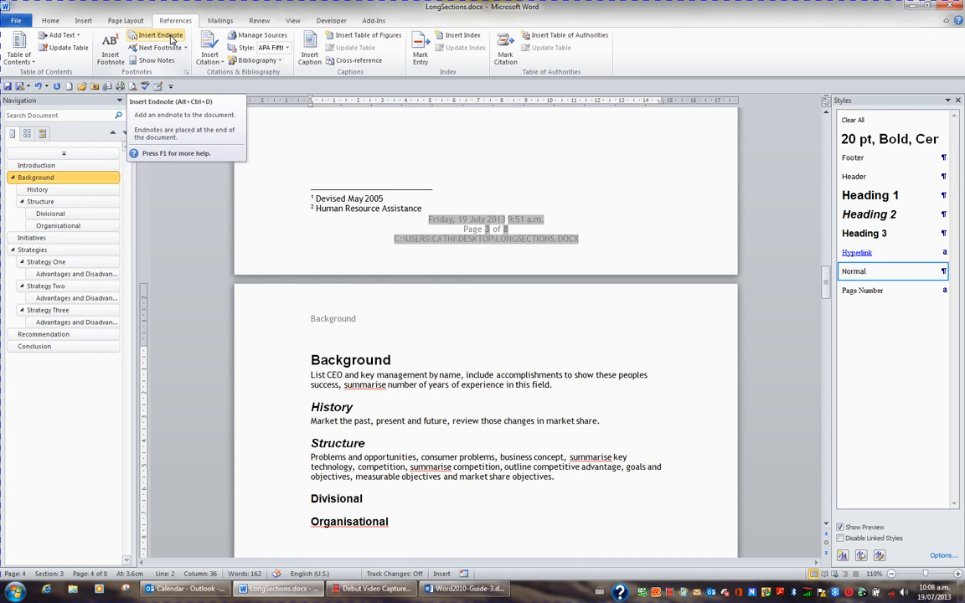
left_click(172, 40)
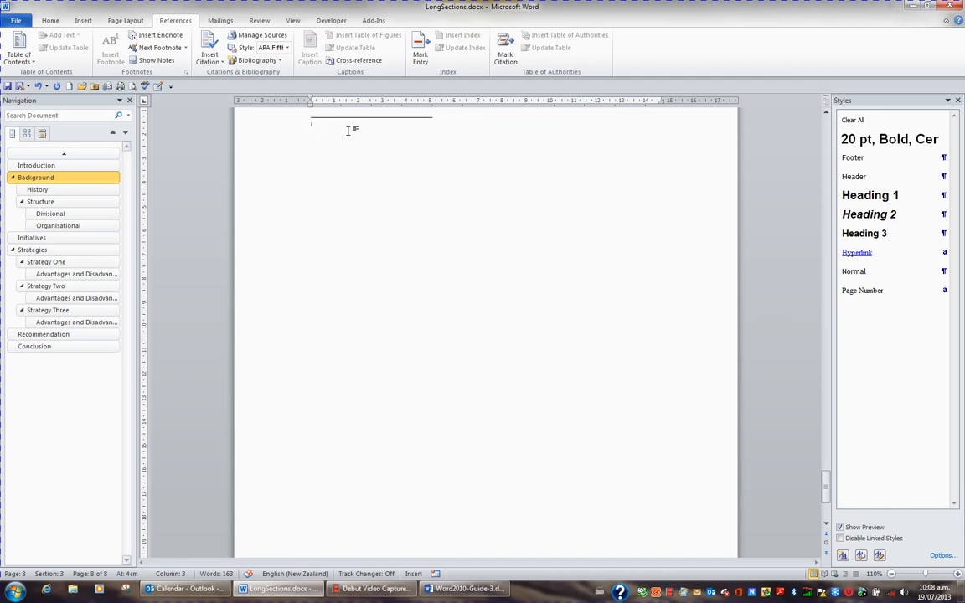
type("On HR Database")
key("shift+F5")
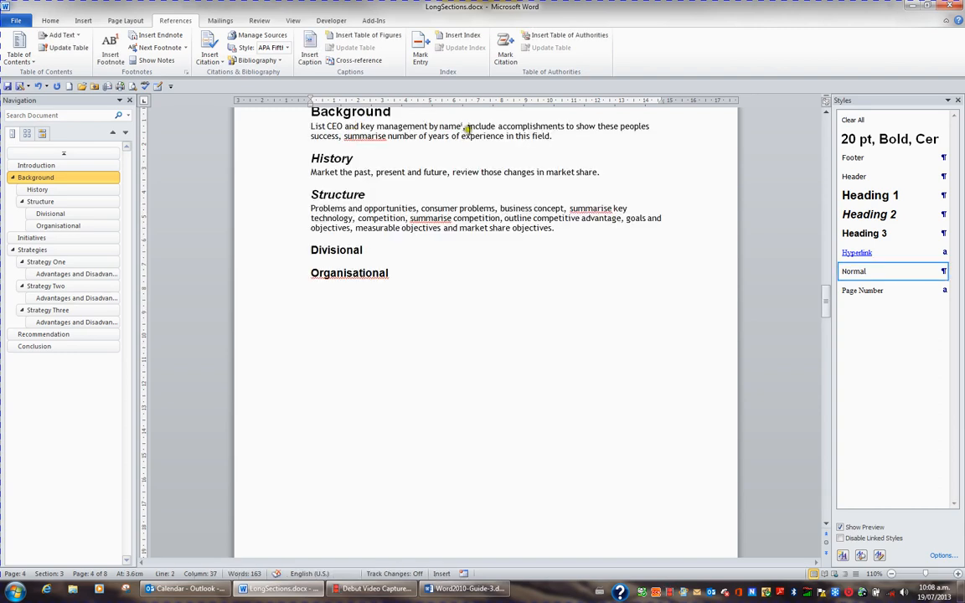
mouse_move(468, 126)
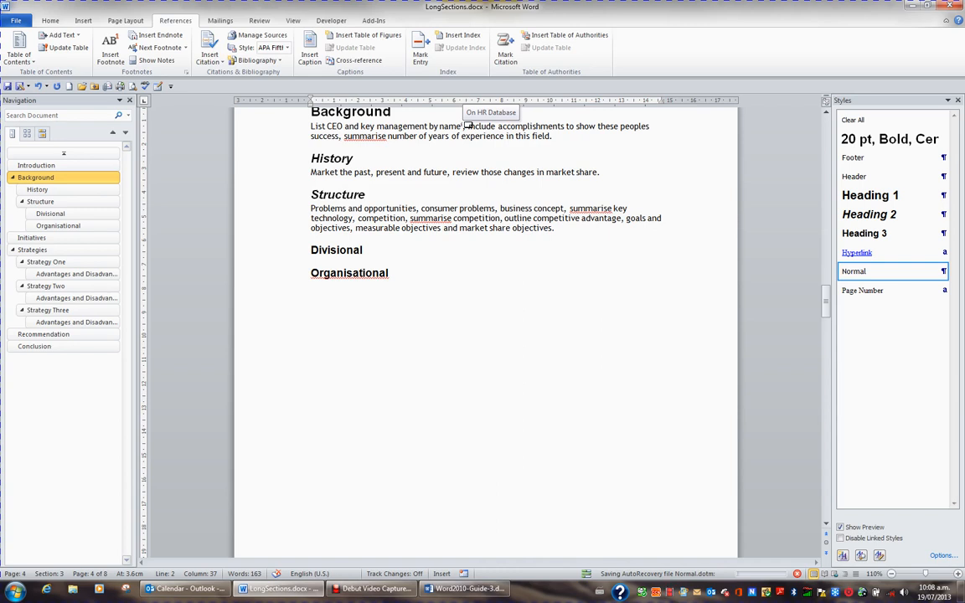
- Insert an endnote after "market share" in the History paragraph reading "In Marketing Database" and return to the body text
left_click(595, 172)
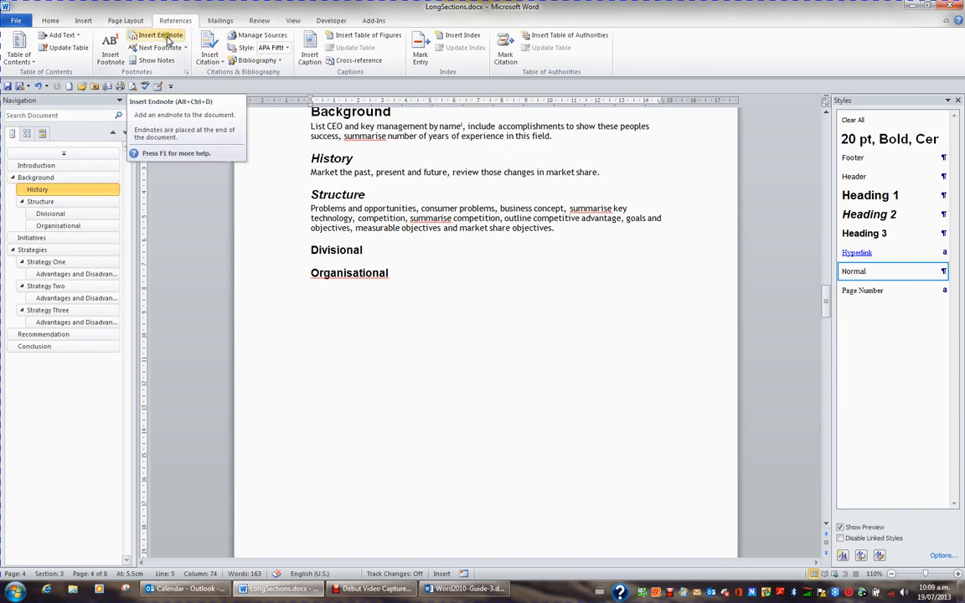
left_click(167, 38)
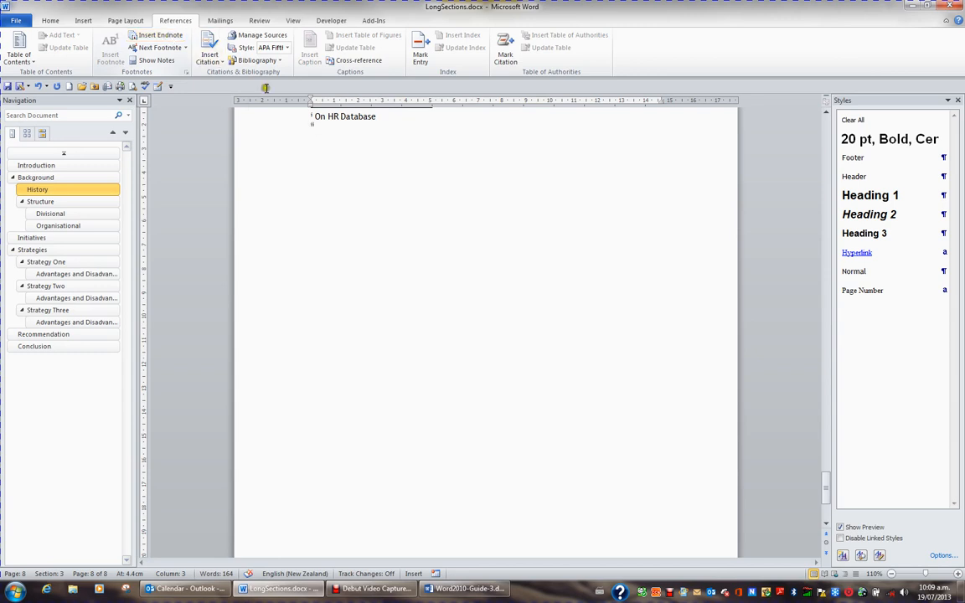
type("In Marketing Database")
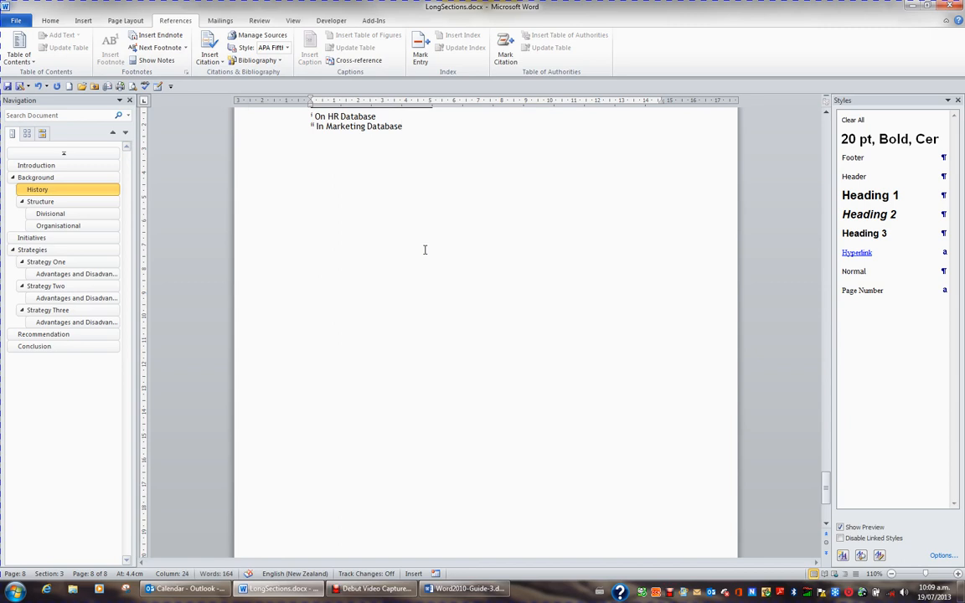
key("shift+F5")
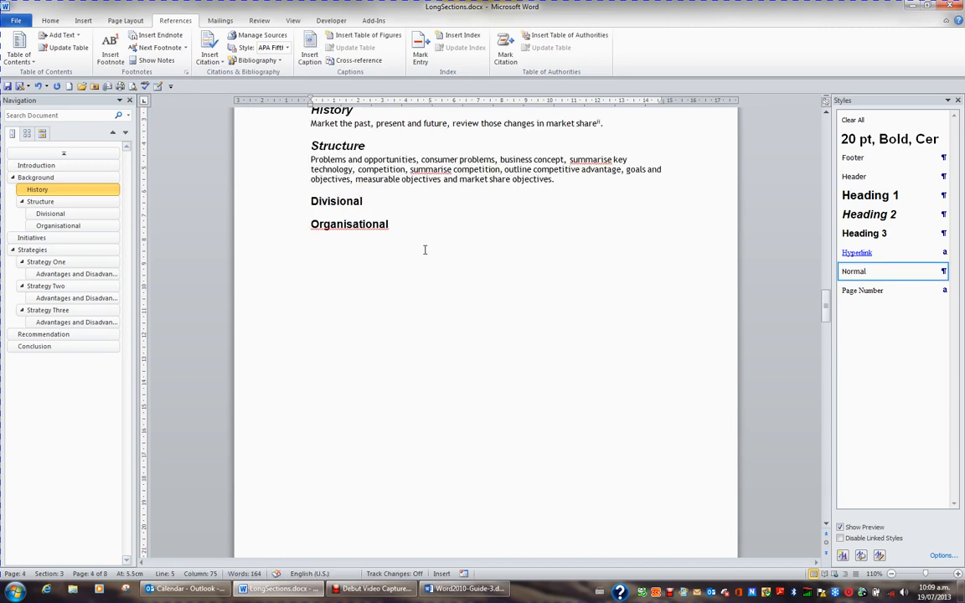
scroll(543, 180, "up", 3)
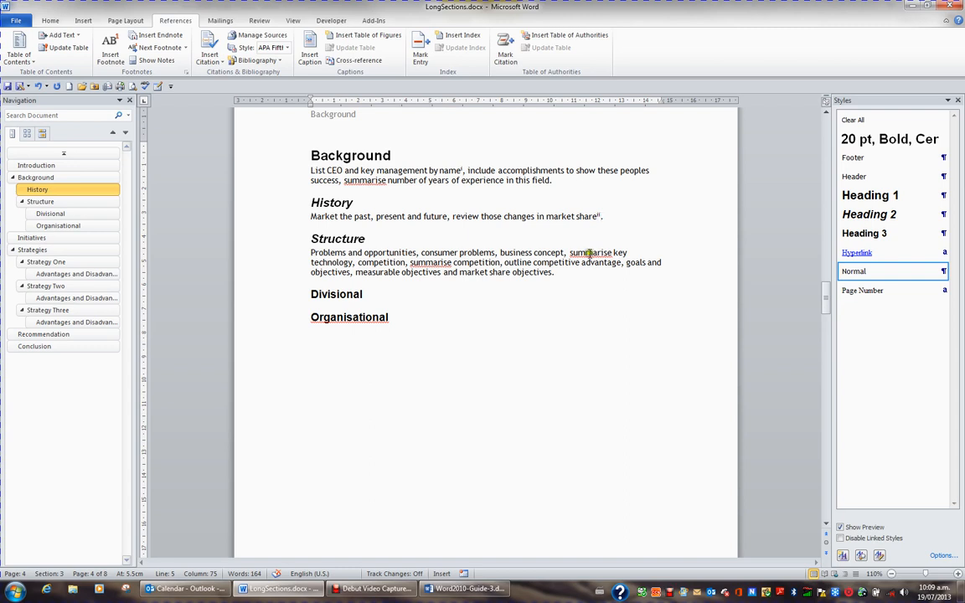
- In the footnote and endnote settings, place footnotes below text and choose the a, b, c number format
left_click(186, 73)
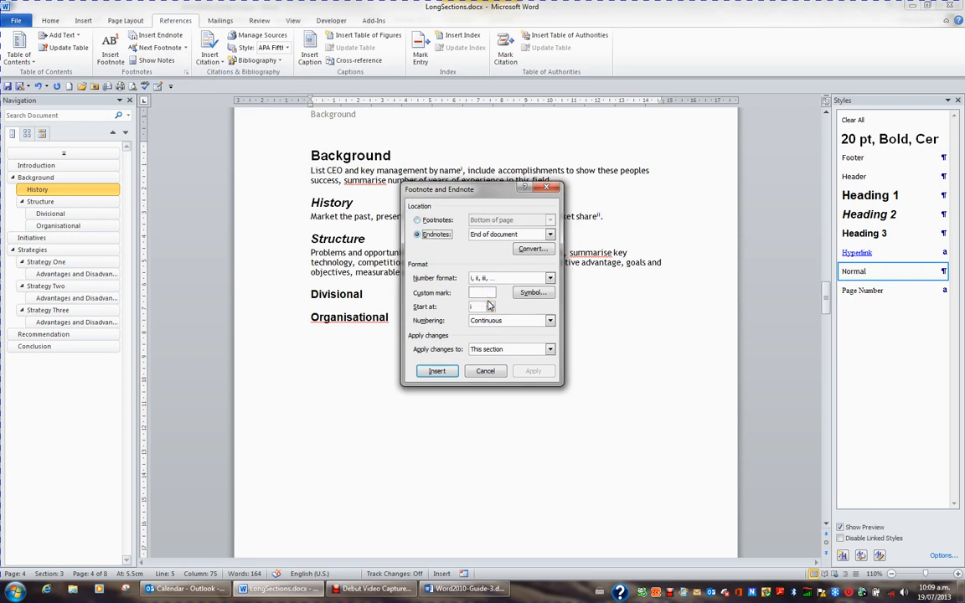
left_click(443, 221)
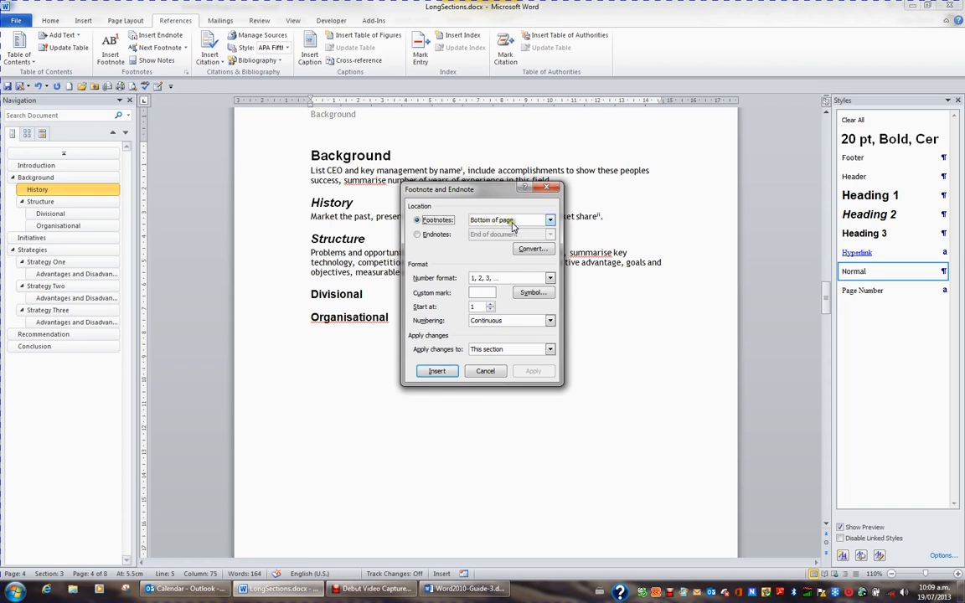
left_click(551, 221)
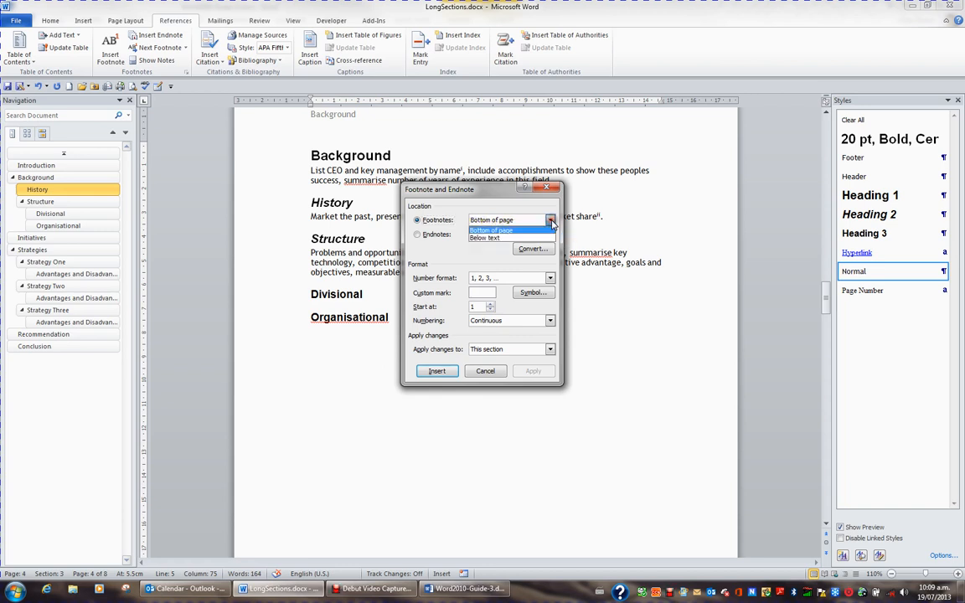
left_click(494, 238)
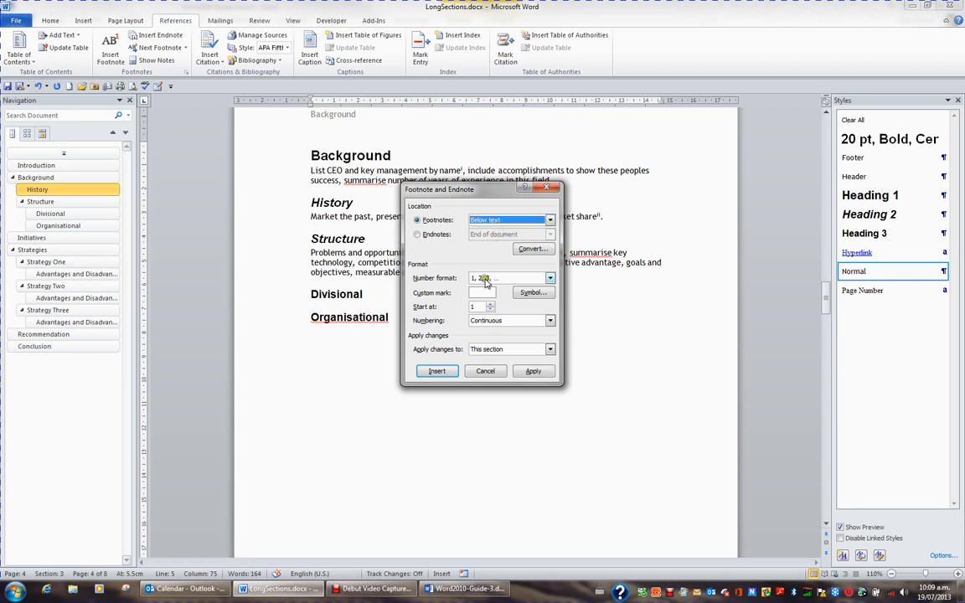
left_click(549, 278)
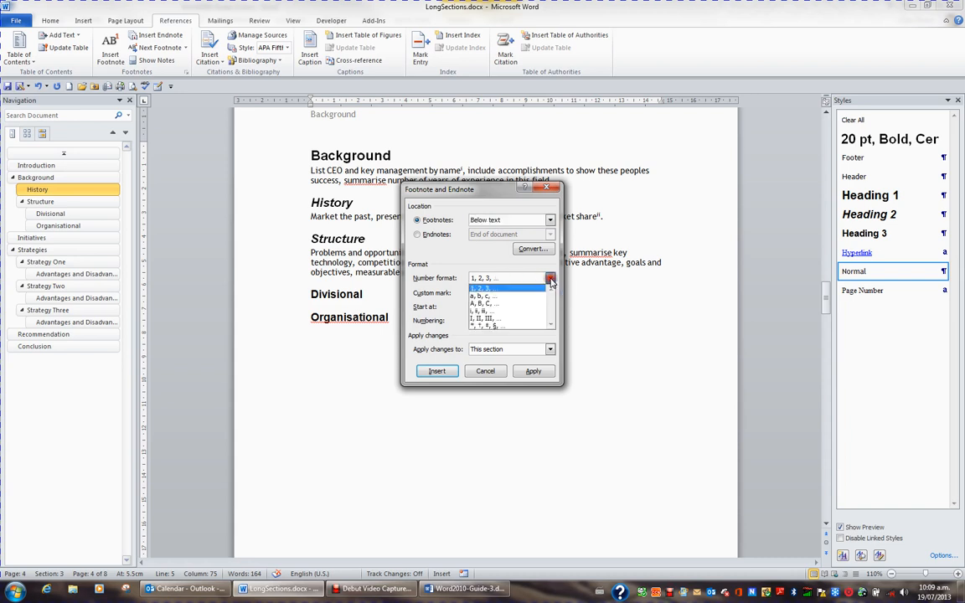
left_click(531, 300)
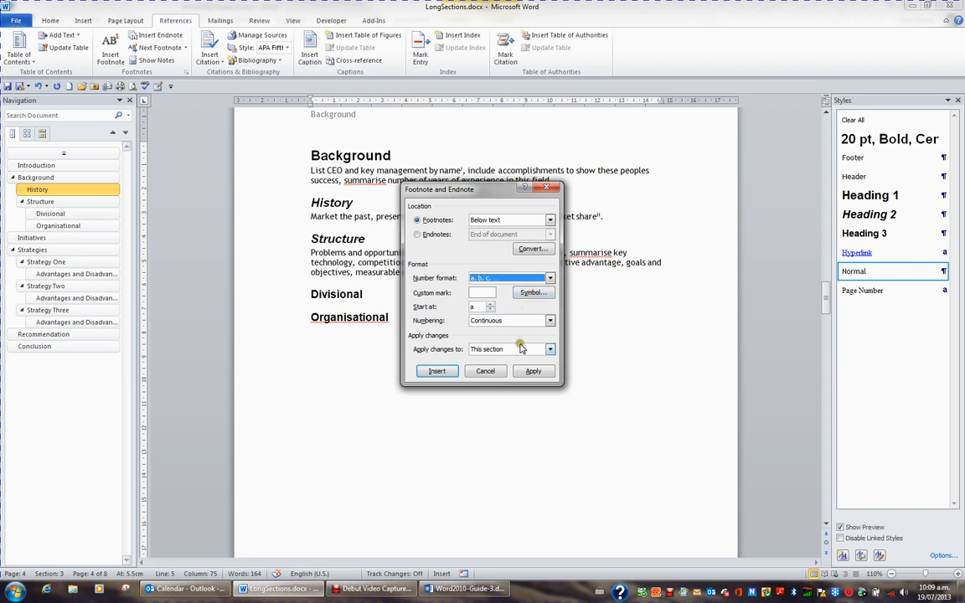
- Apply the footnote settings to the whole document and review the footnotes under the Introduction
left_click(551, 351)
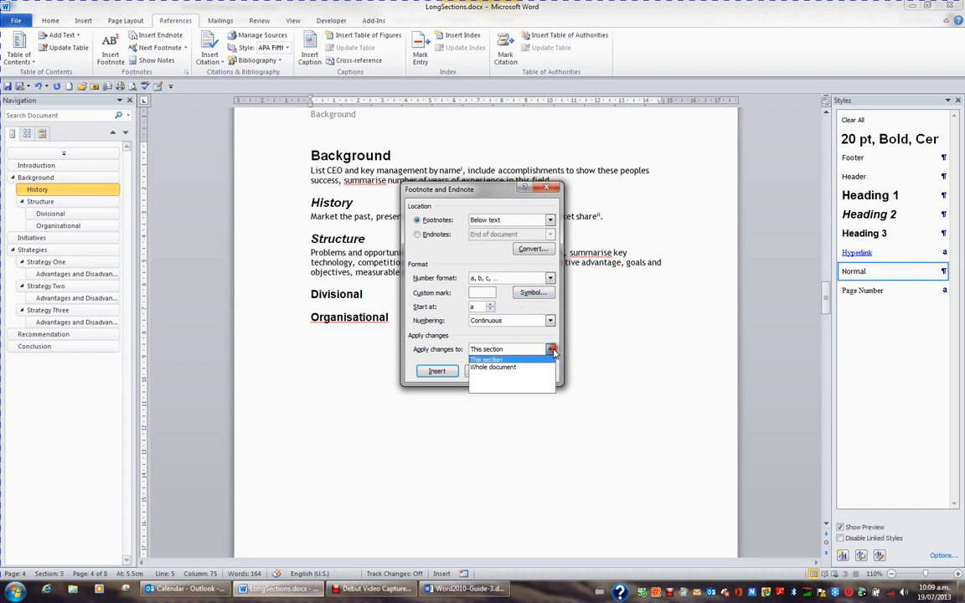
left_click(521, 368)
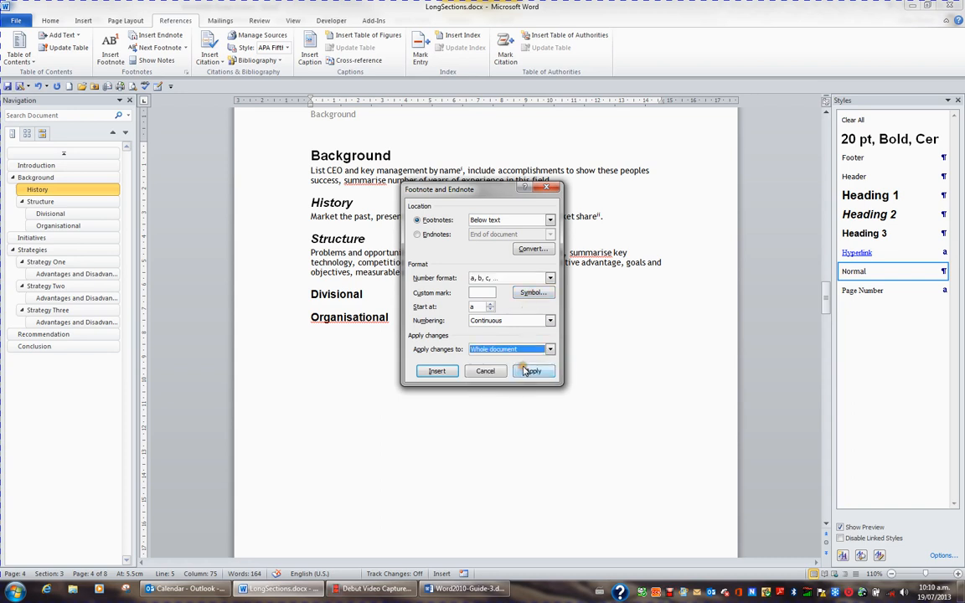
left_click(532, 372)
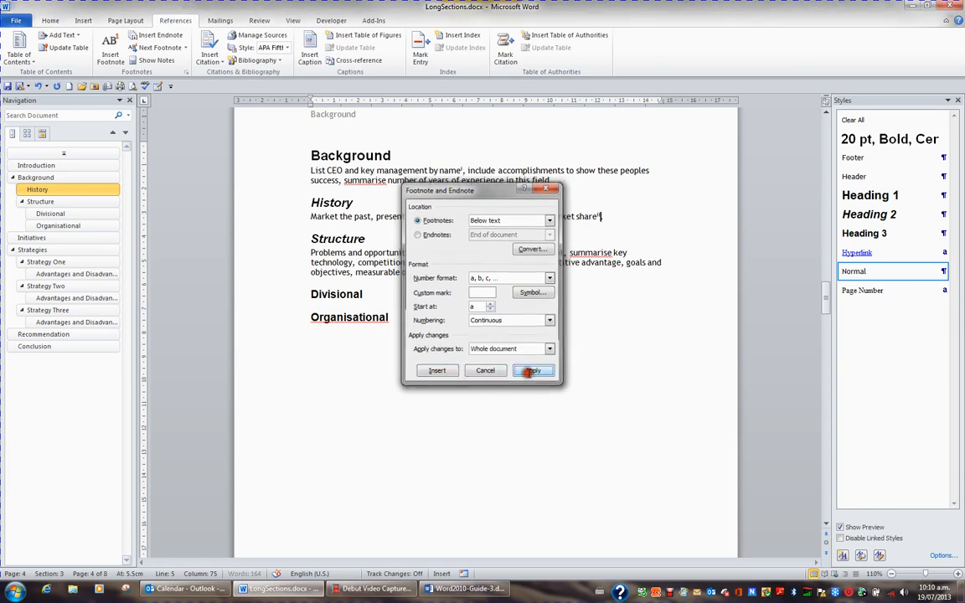
scroll(538, 358, "up", 4)
scroll(539, 356, "up", 12)
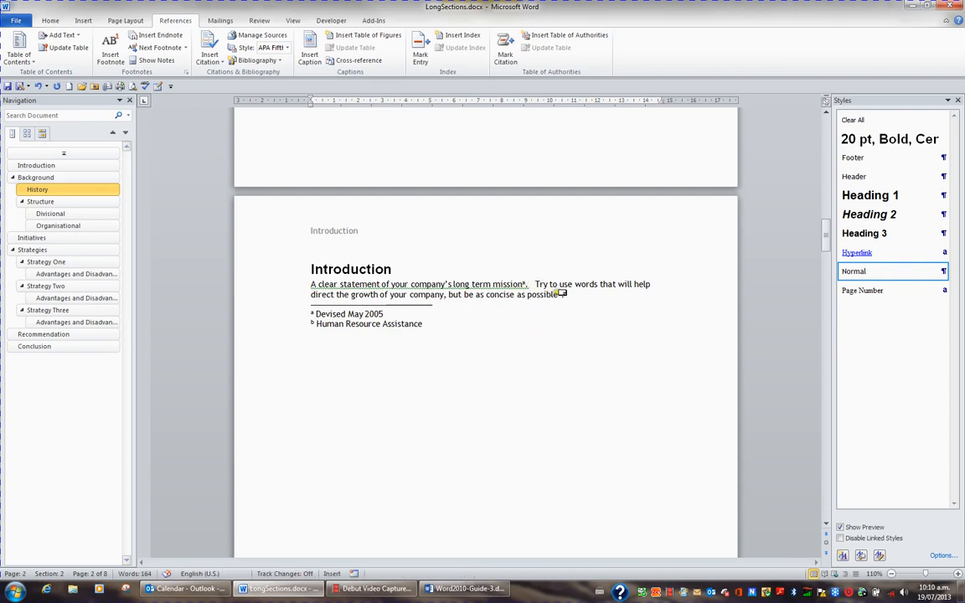
scroll(565, 322, "down", 1)
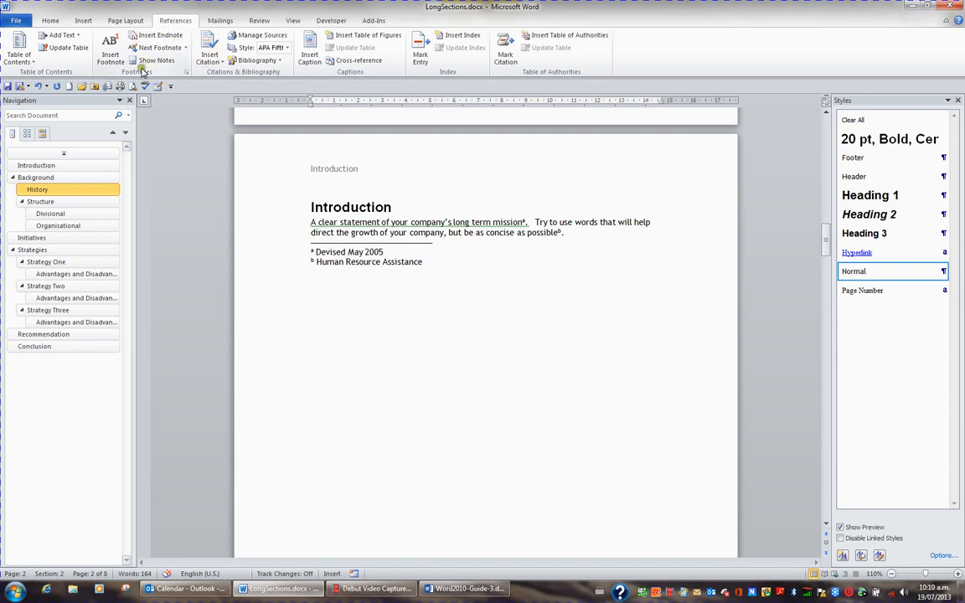
- In the footnote and endnote settings, place endnotes at the end of the document and choose the *, †, ‡, § number format
left_click(186, 73)
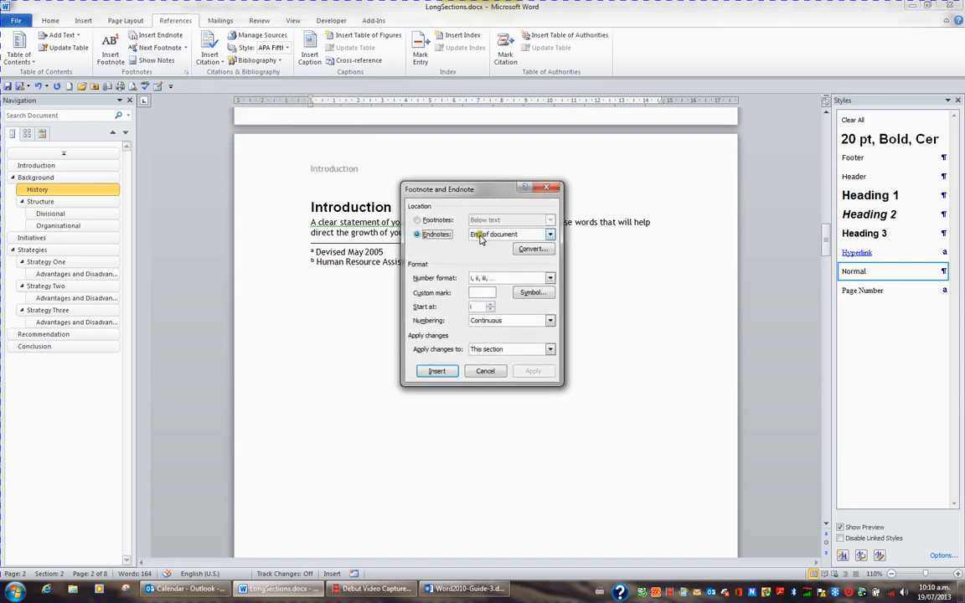
left_click(550, 236)
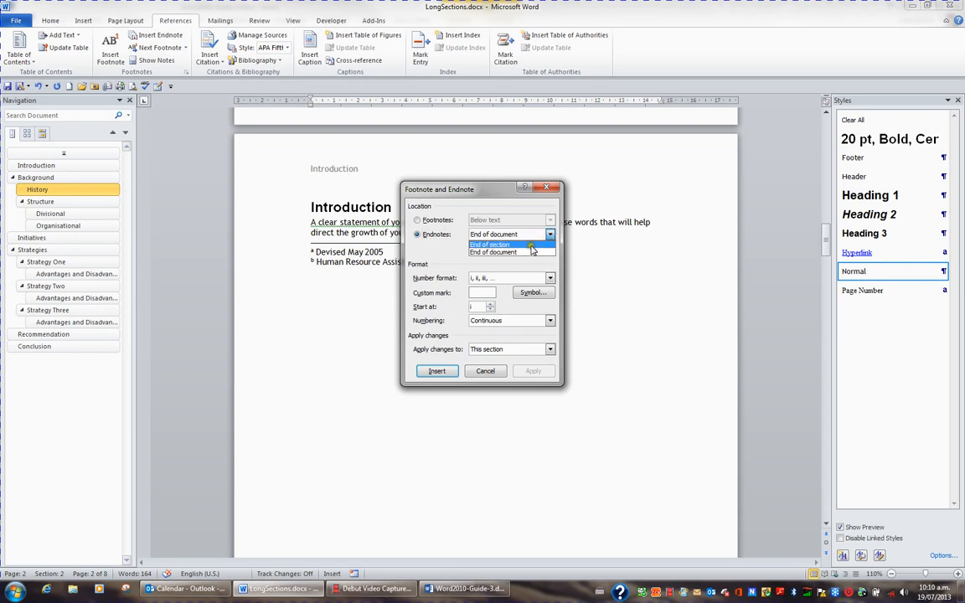
left_click(528, 252)
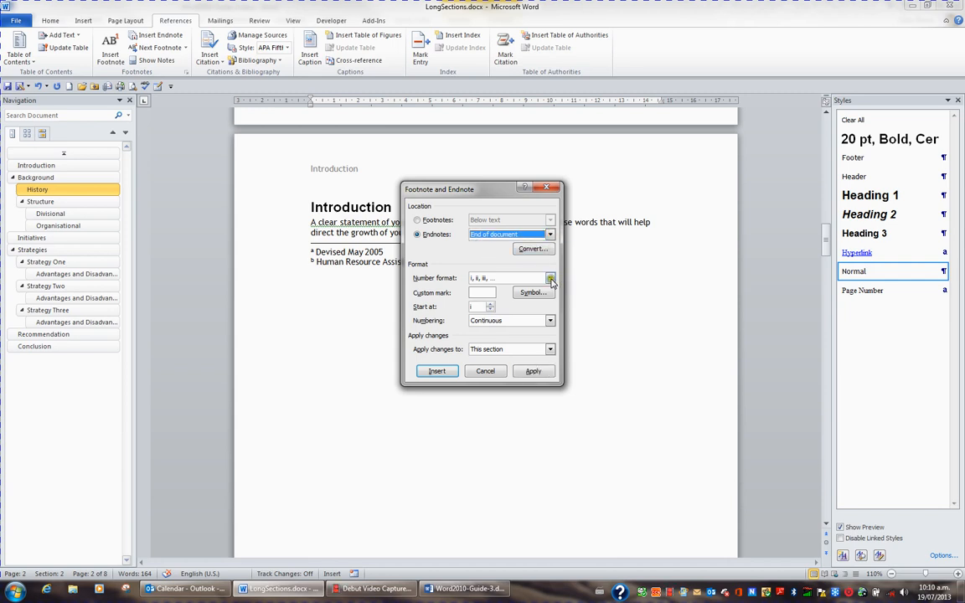
left_click(552, 280)
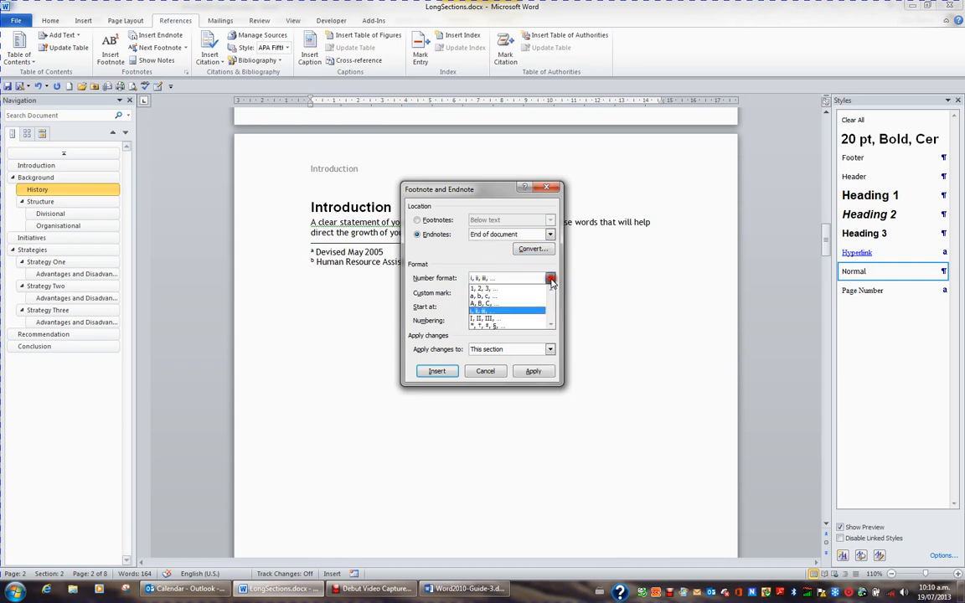
left_click(498, 326)
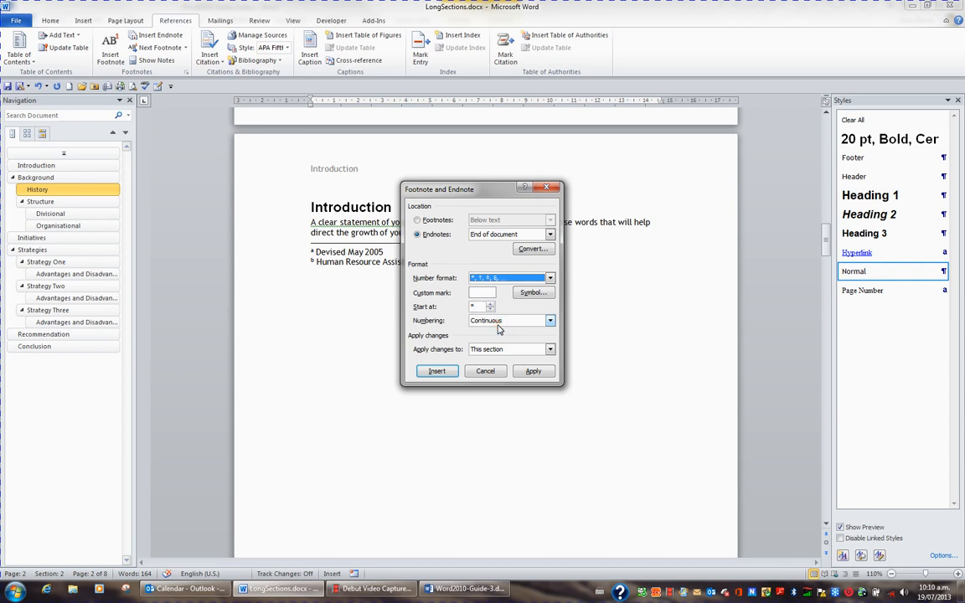
- Apply the endnote settings to the whole document and review the endnote marks under Background and the notes after the Conclusion
left_click(551, 349)
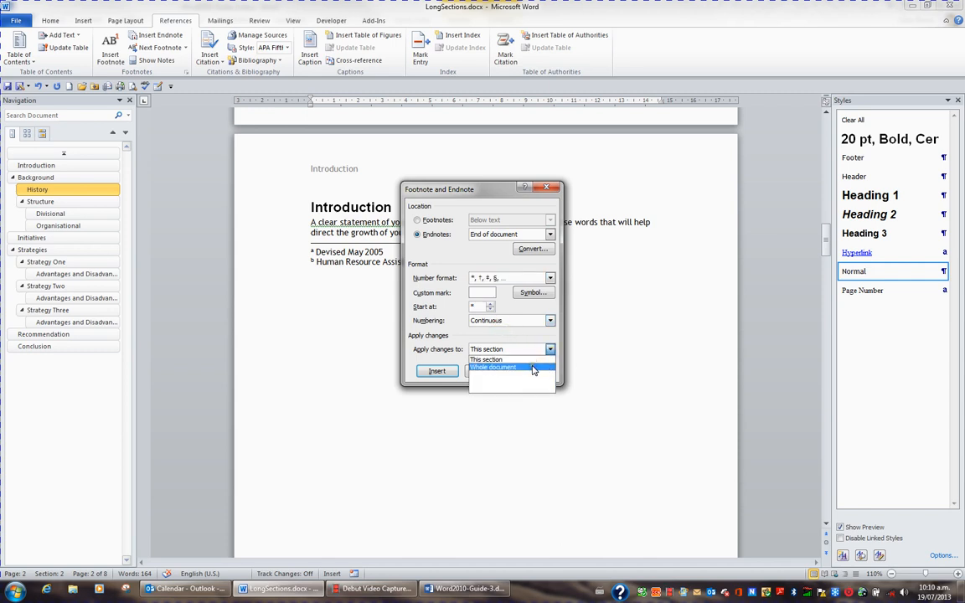
left_click(531, 368)
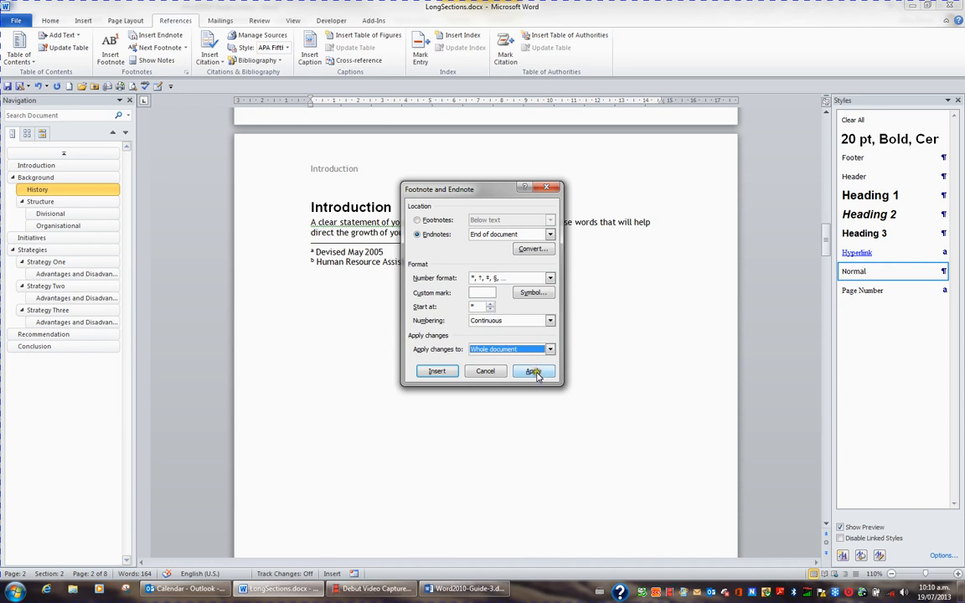
left_click(533, 371)
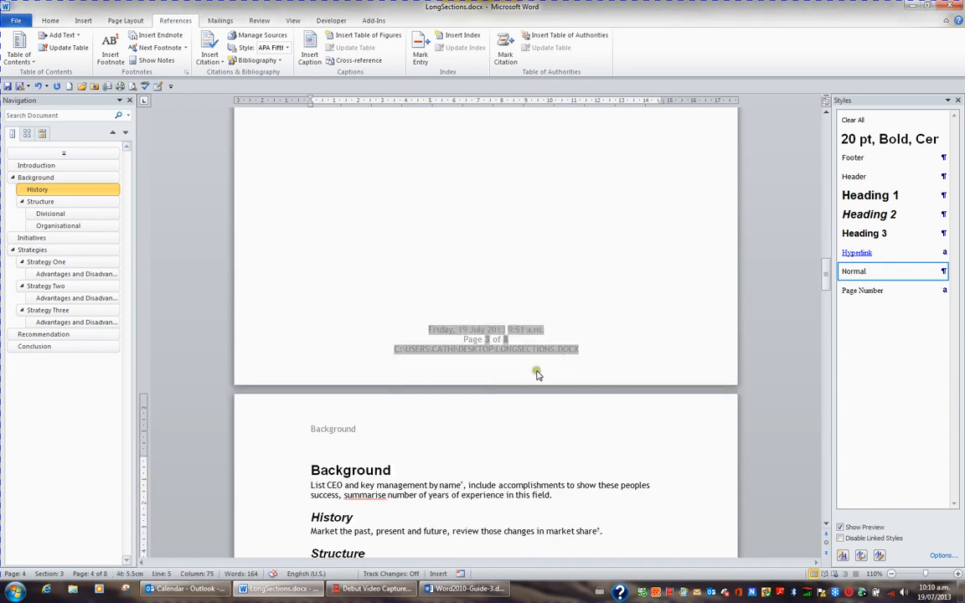
scroll(538, 367, "down", 3)
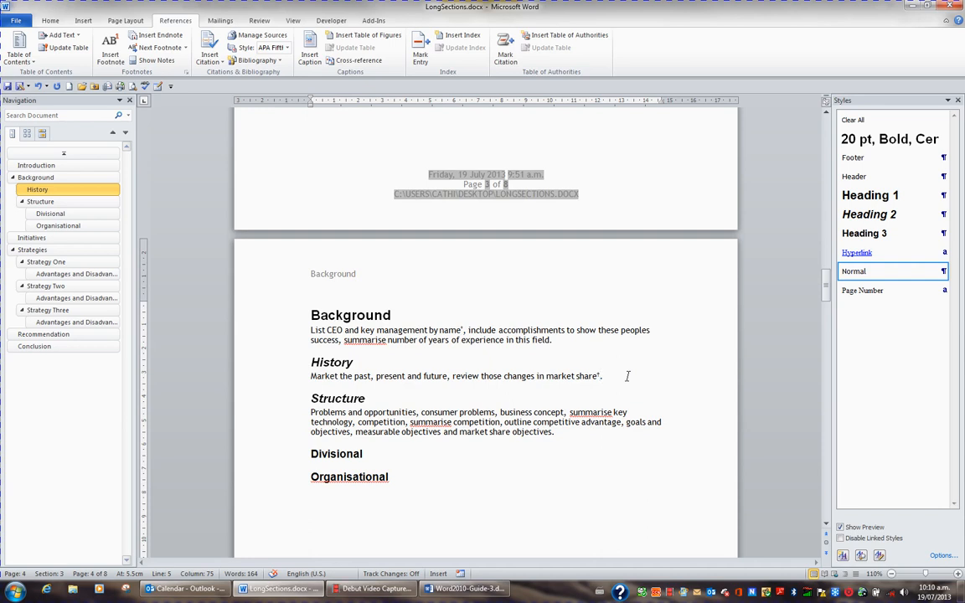
key("ctrl+End")
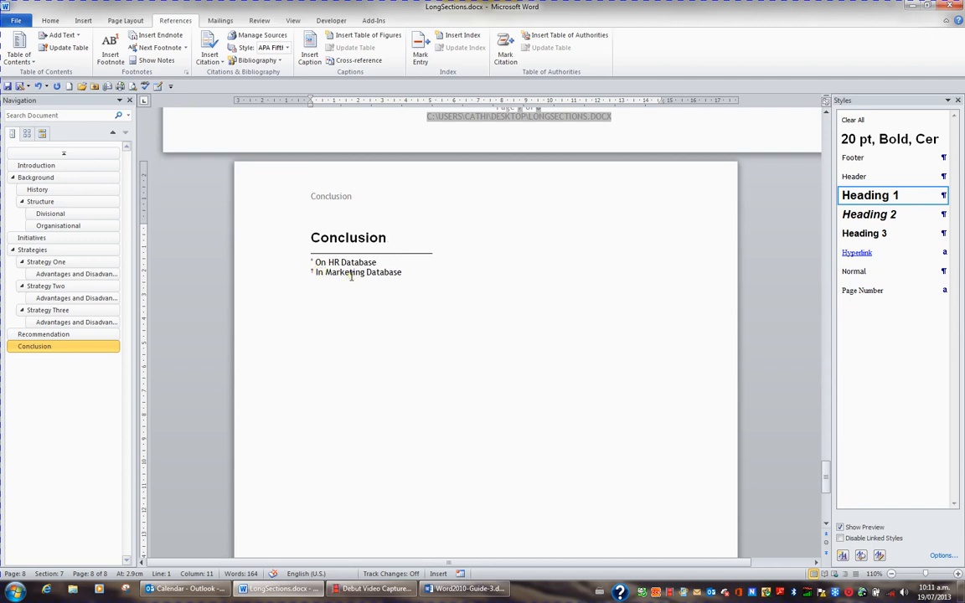
- Go to page 3 and examine the two footnote references in the Introduction paragraph
key("ctrl+g")
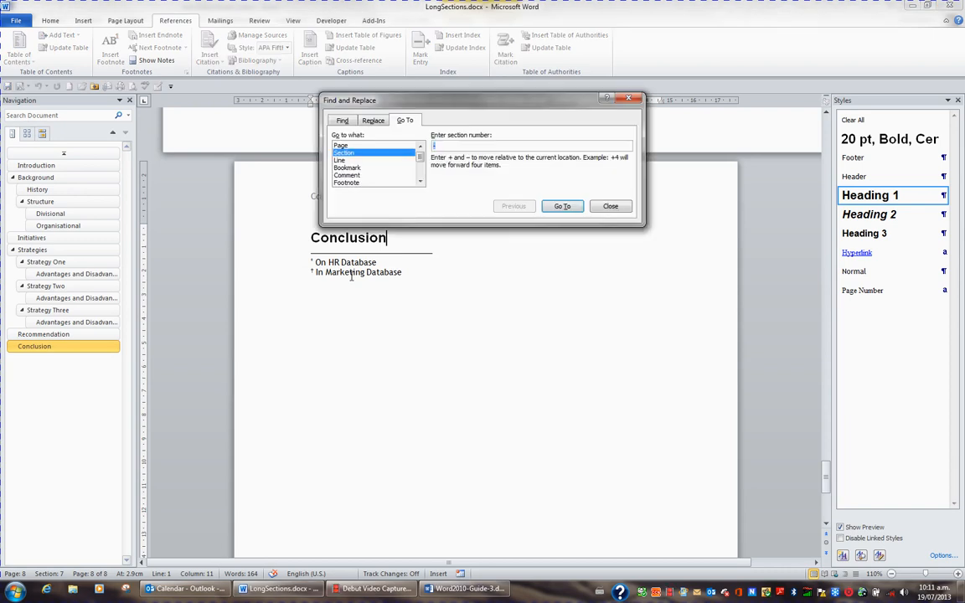
left_click(341, 146)
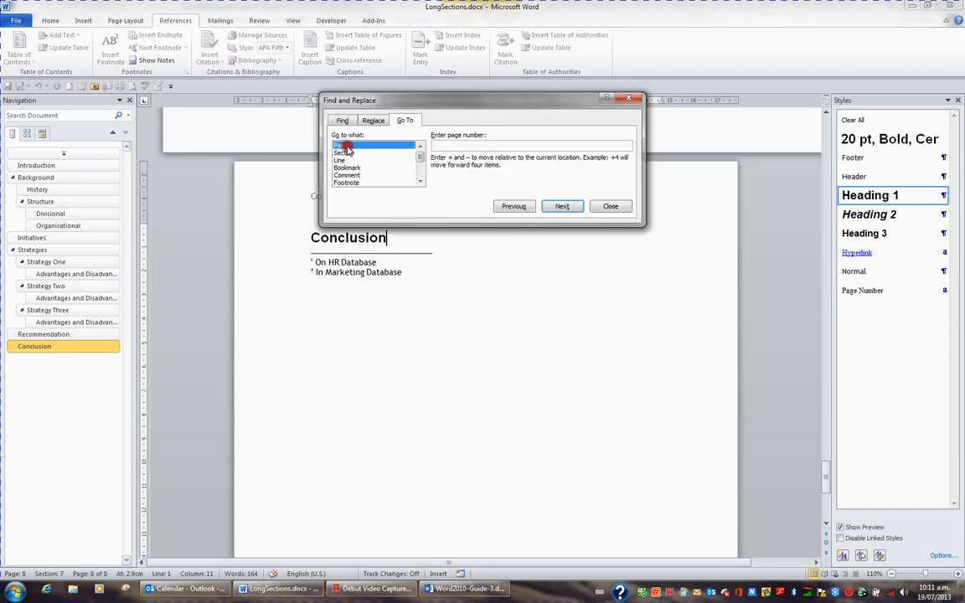
left_click(441, 147)
type("3")
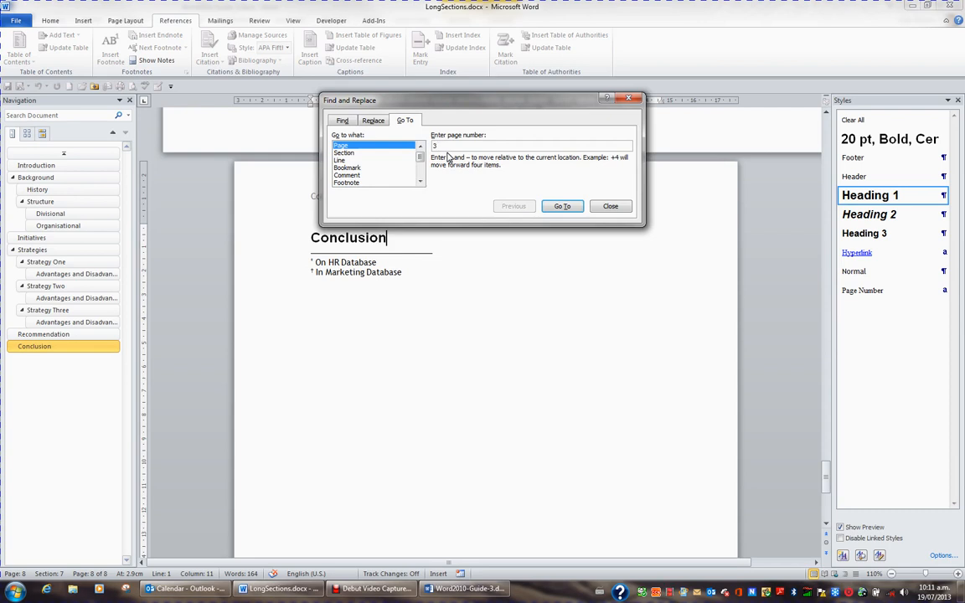
left_click(561, 207)
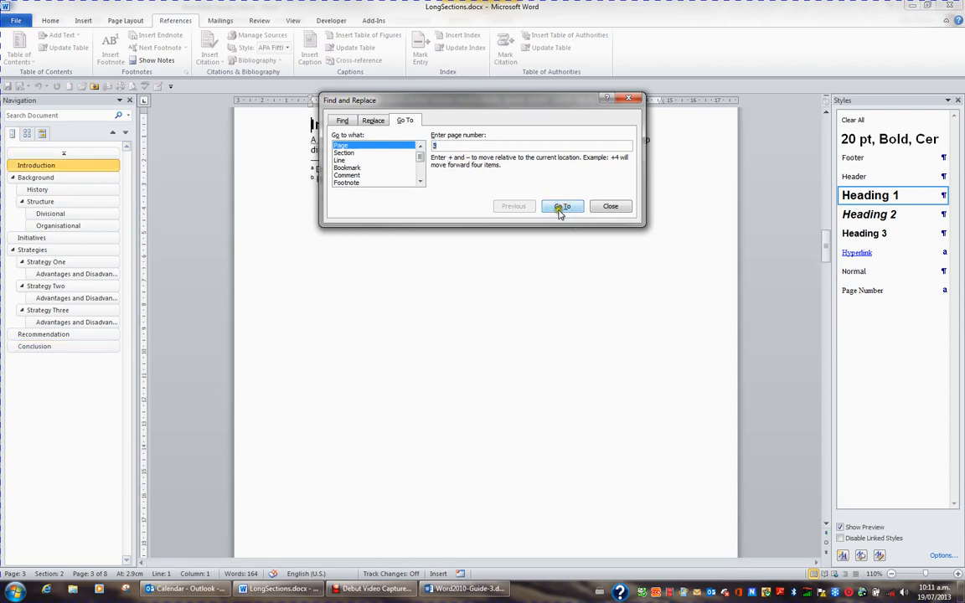
key("Escape")
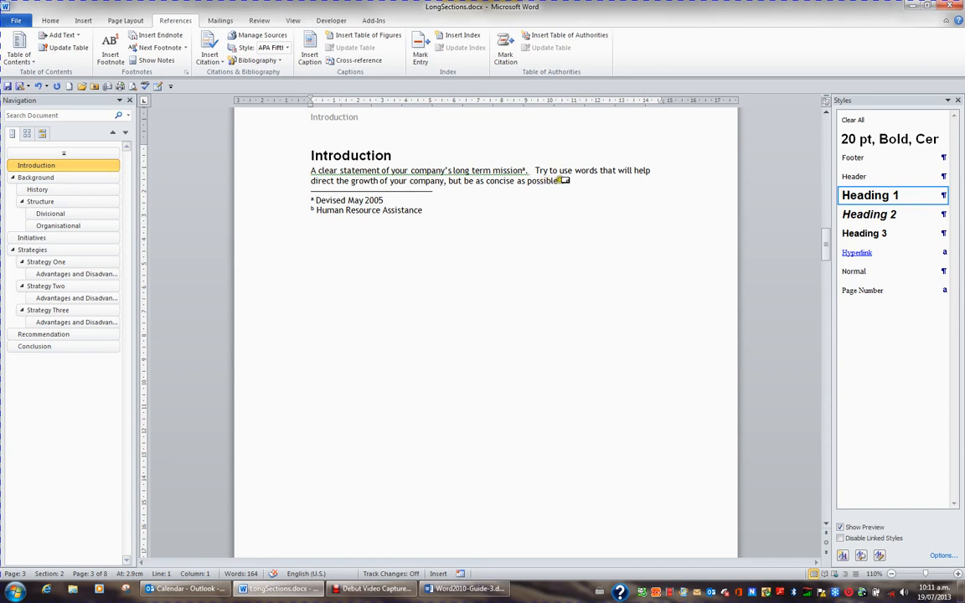
mouse_move(565, 180)
mouse_move(529, 170)
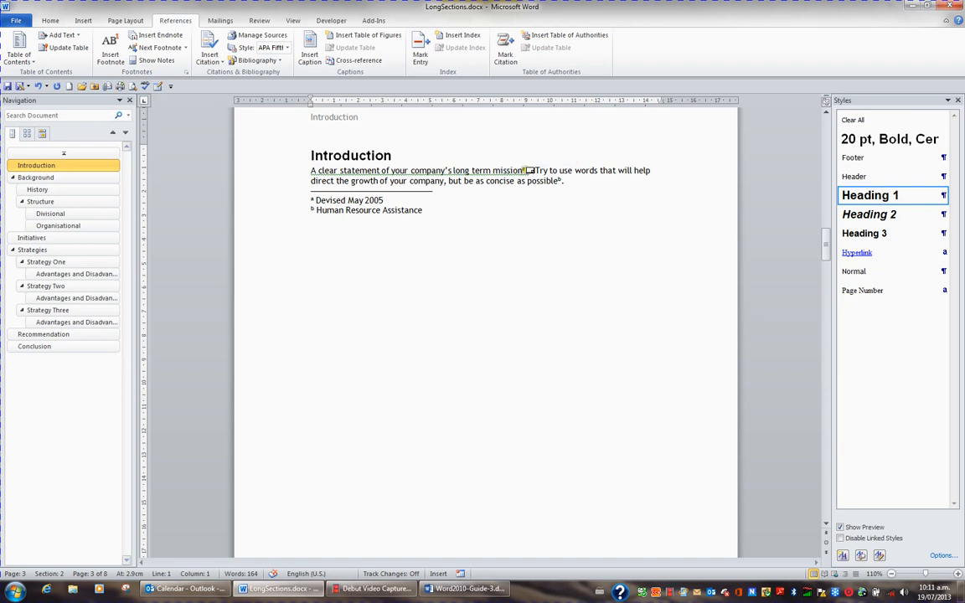
- Delete the footnote reference after "mission" in the Introduction, then undo the deletion
left_click(543, 184)
key("Delete")
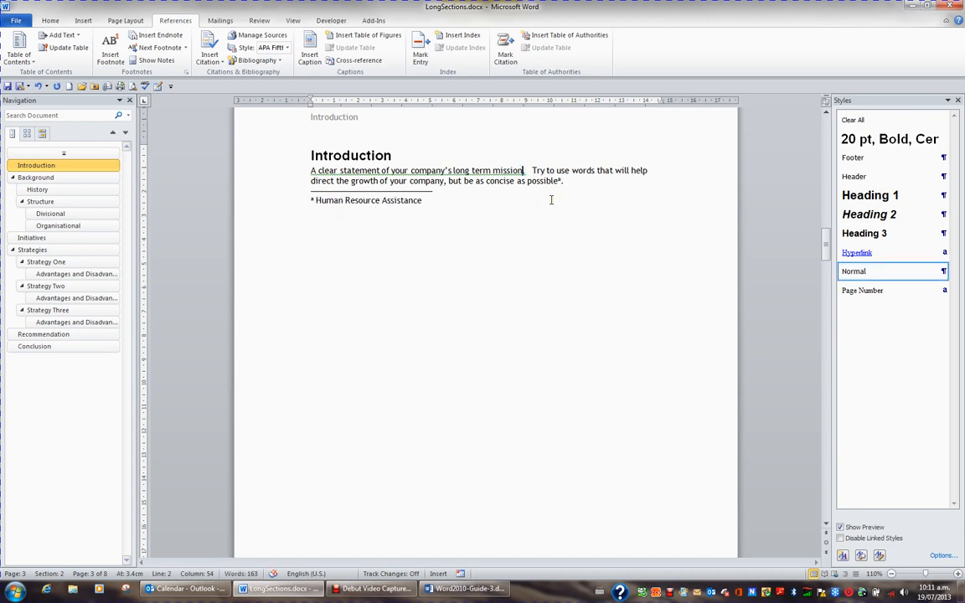
type(".")
key("ctrl+v")
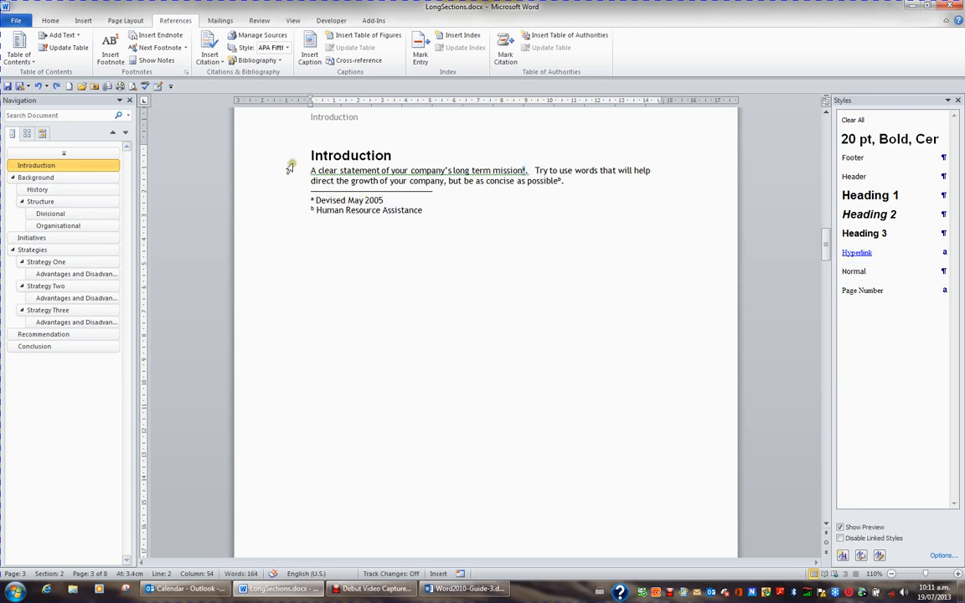
- Move the "Devised May 2005" footnote by cutting its reference after "mission" and pasting it after "field" in the Background paragraph
right_click(525, 172)
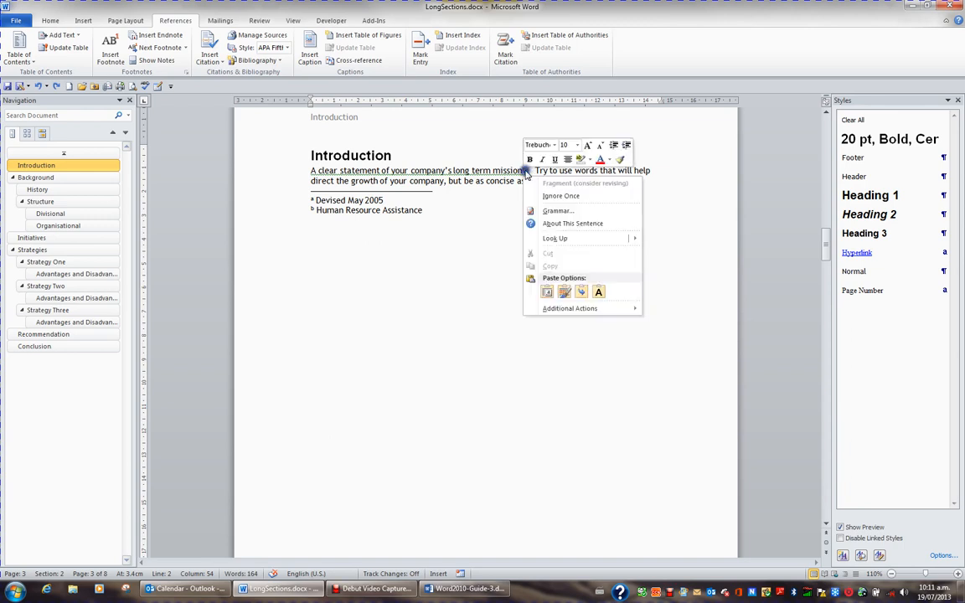
left_click(525, 172)
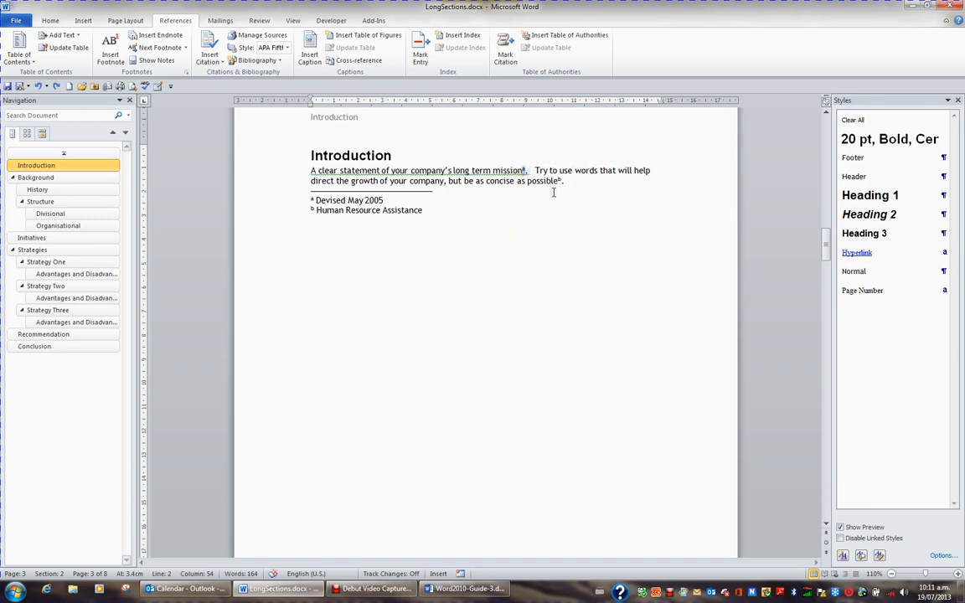
key("Delete")
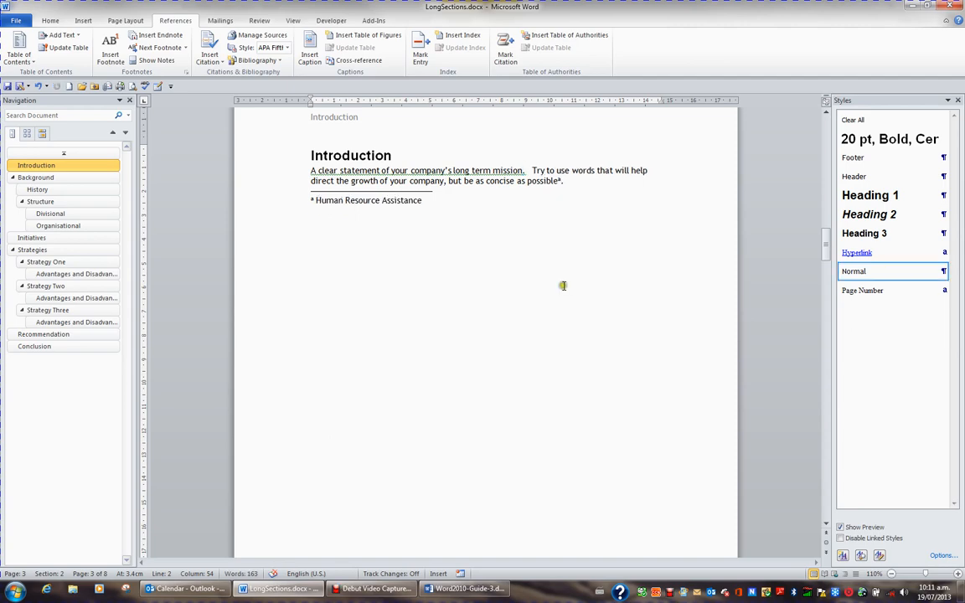
scroll(562, 284, "down", 8)
scroll(562, 288, "down", 4)
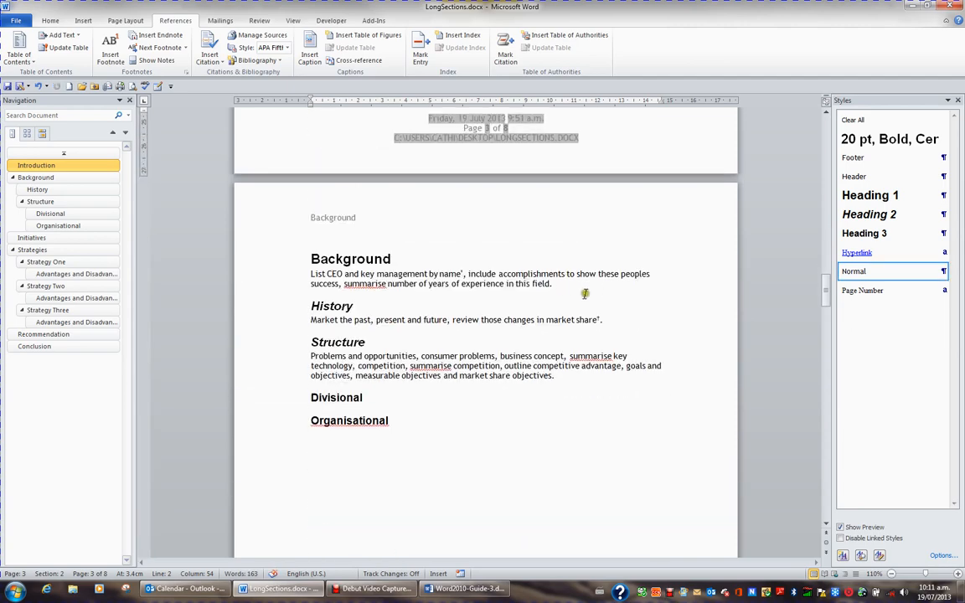
left_click(549, 283)
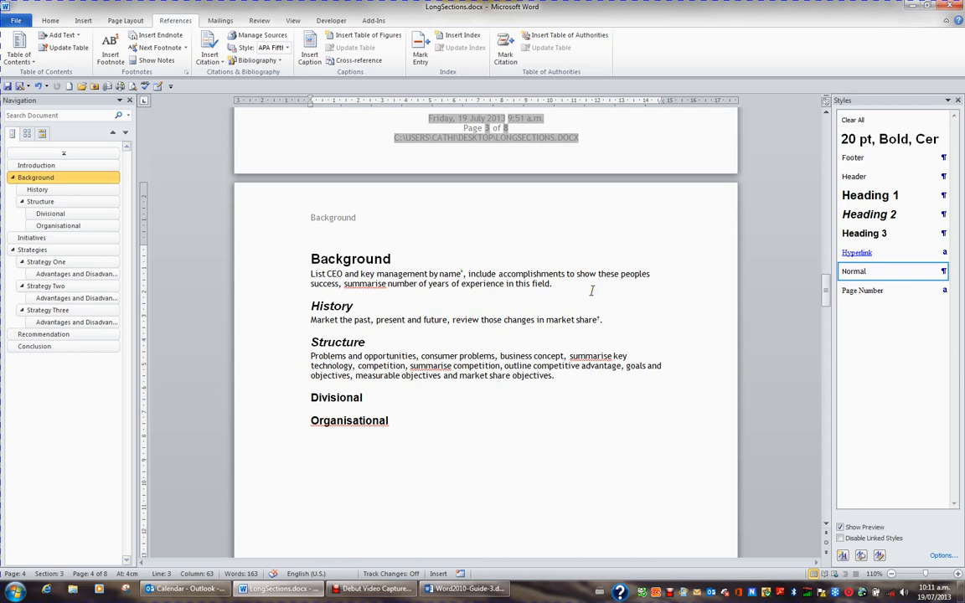
key("ctrl+v")
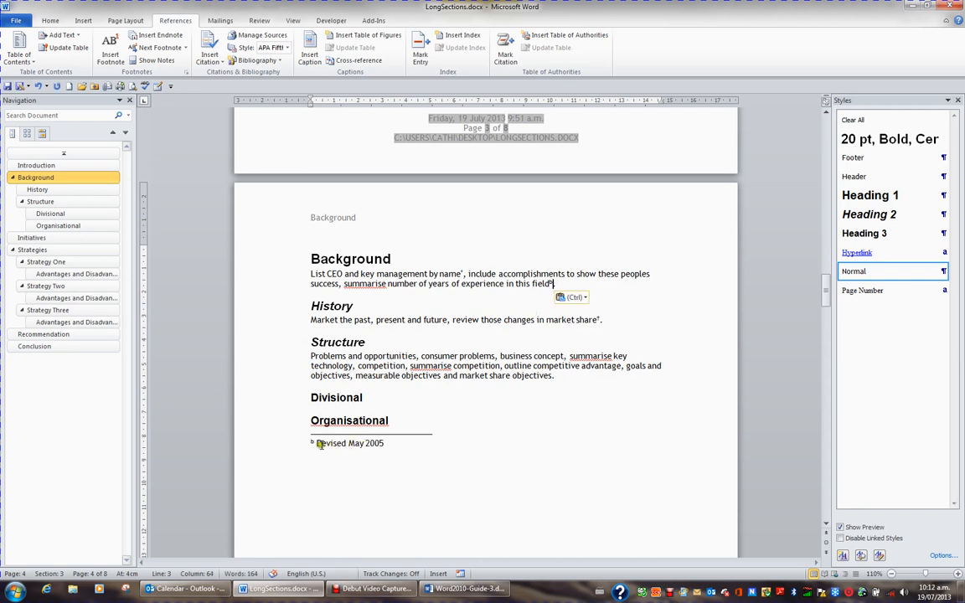
left_click(395, 445)
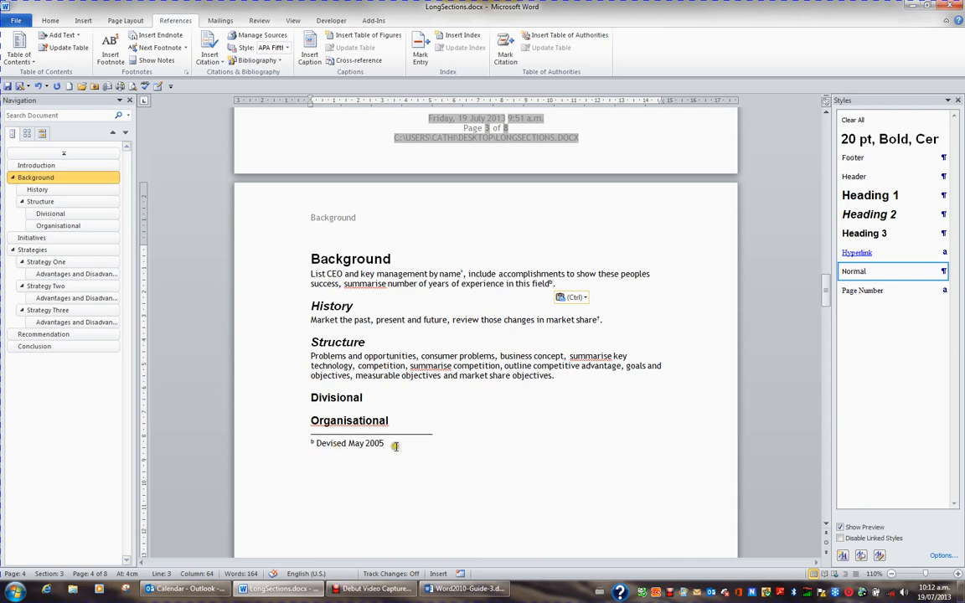